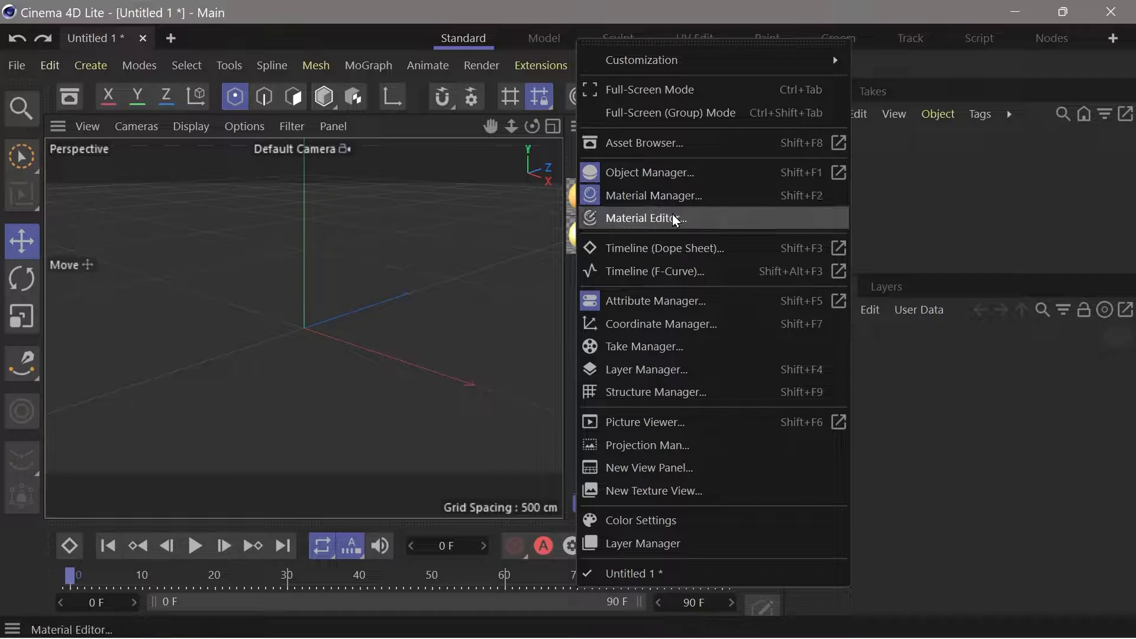
# Hide the Material Manager and show it again beside the viewport
pyautogui.click(647, 197)
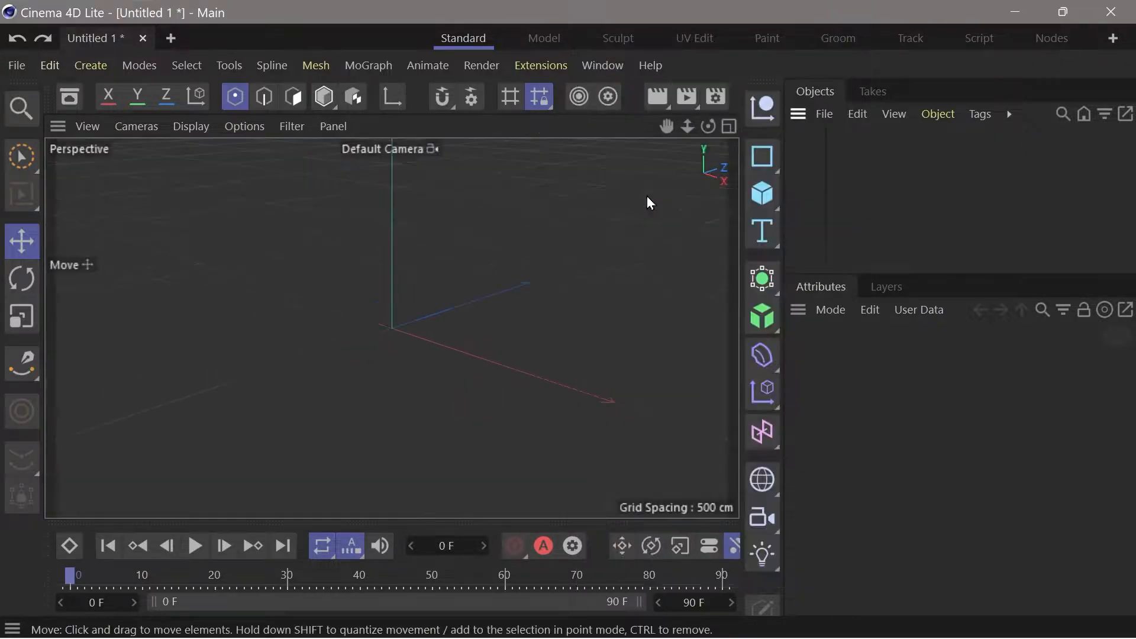
pyautogui.click(602, 65)
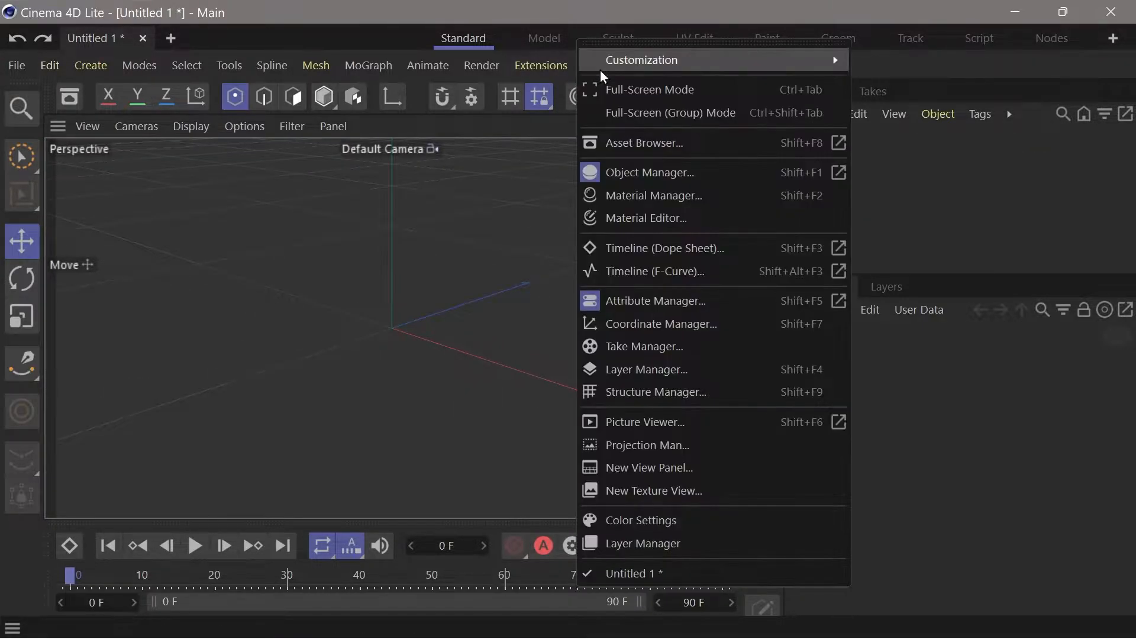
pyautogui.click(652, 201)
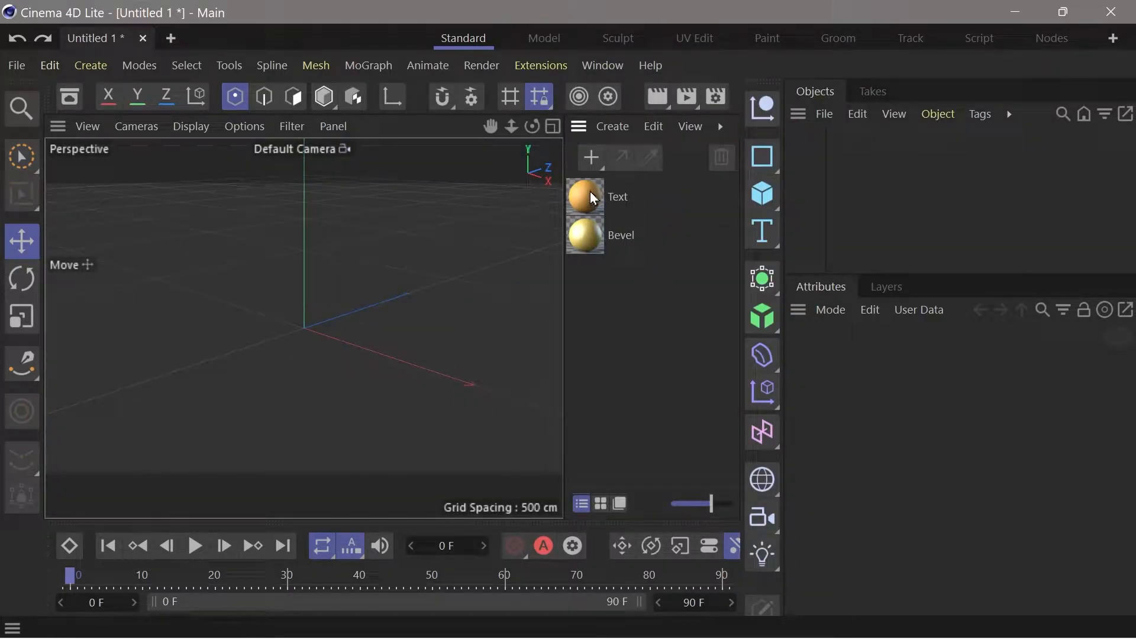
# In the Bevel material's reflectance settings, set Specular Strength to 84% and Inner Width to 31%
pyautogui.doubleClick(585, 239)
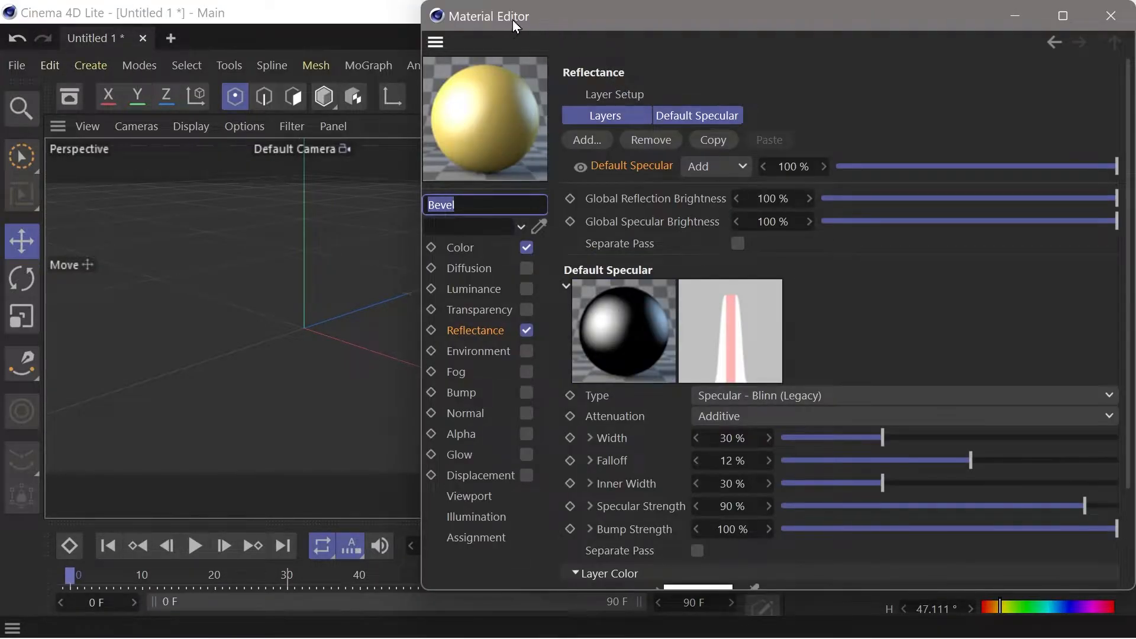
pyautogui.click(465, 336)
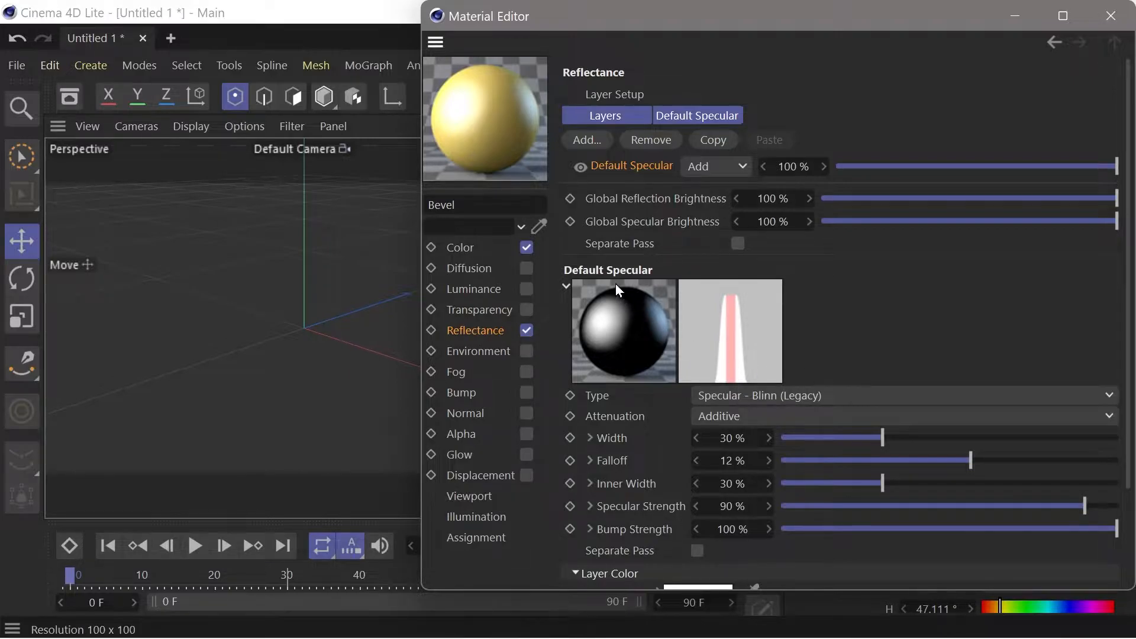
pyautogui.moveTo(882, 438)
pyautogui.mouseDown()
pyautogui.moveTo(863, 438)
pyautogui.moveTo(883, 437)
pyautogui.mouseUp()
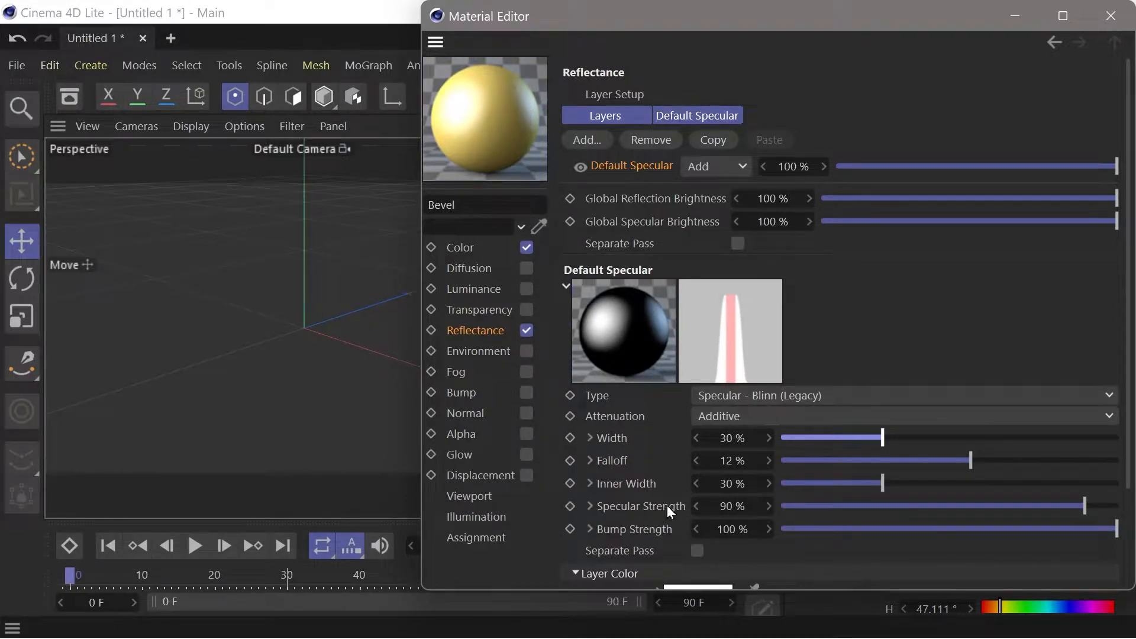
pyautogui.moveTo(1058, 503)
pyautogui.mouseDown()
pyautogui.moveTo(1075, 505)
pyautogui.moveTo(991, 506)
pyautogui.moveTo(1067, 505)
pyautogui.mouseUp()
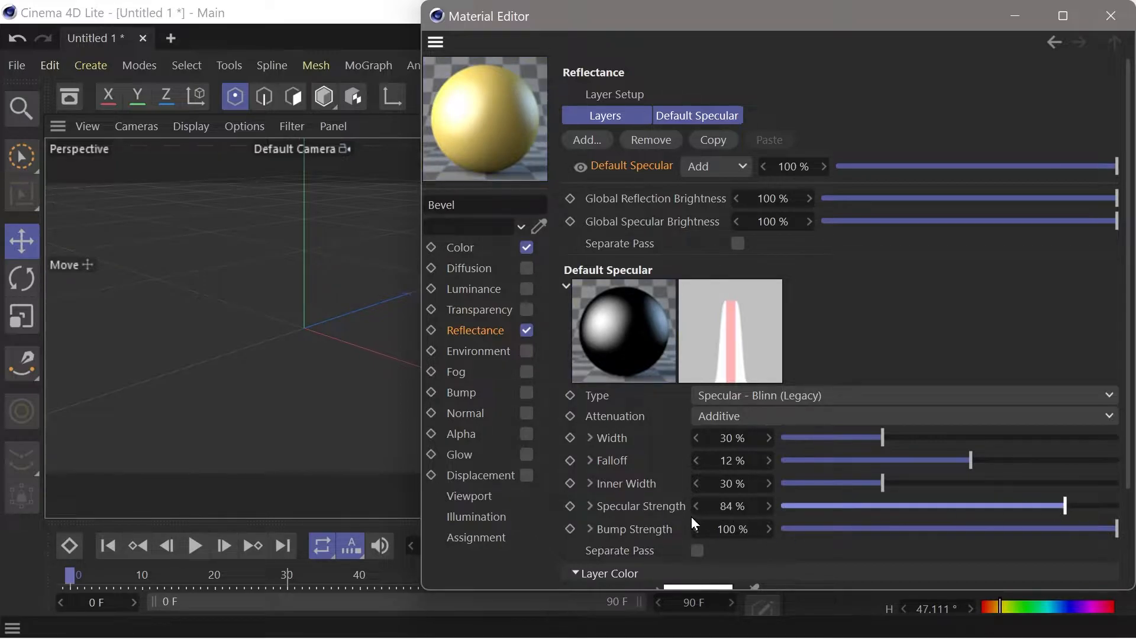
pyautogui.moveTo(882, 483)
pyautogui.mouseDown()
pyautogui.moveTo(841, 482)
pyautogui.moveTo(887, 489)
pyautogui.mouseUp()
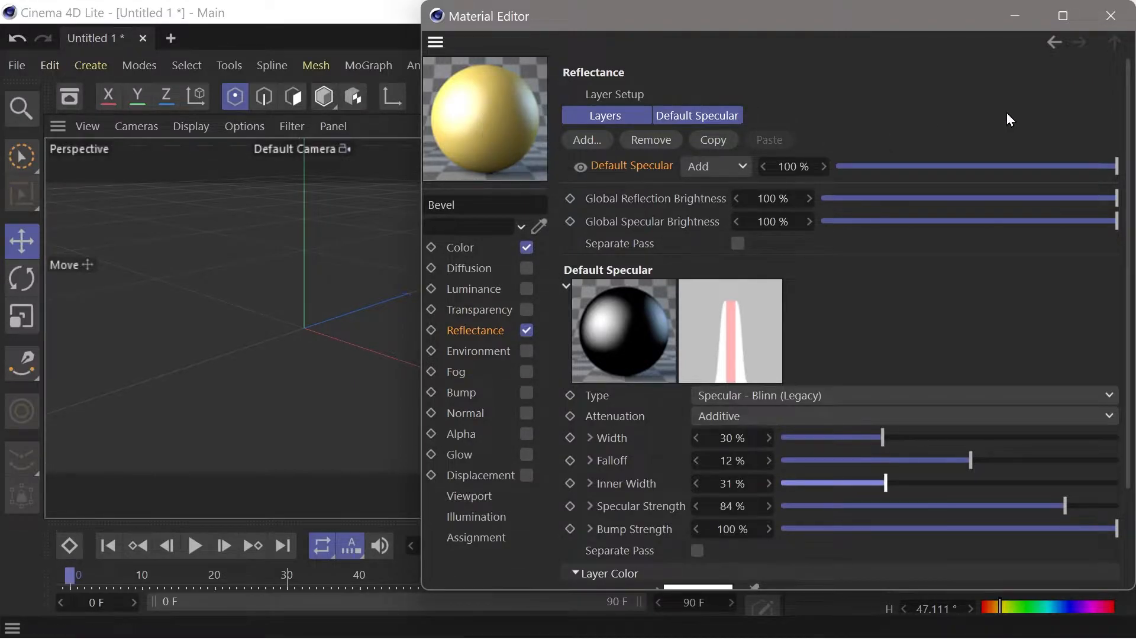
pyautogui.click(1108, 26)
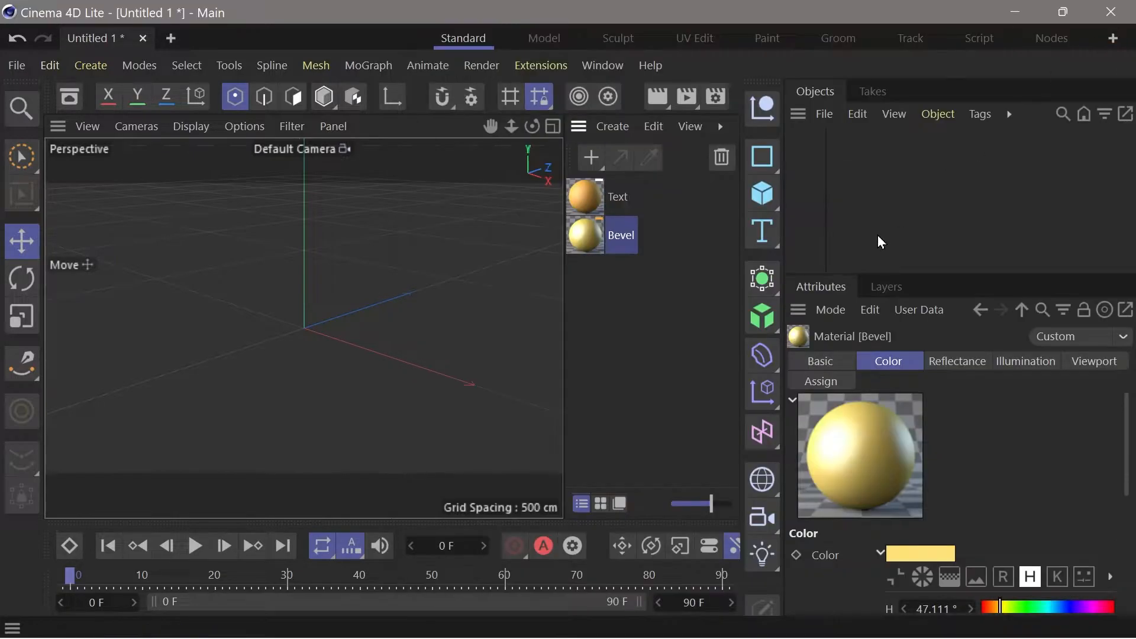
# Examine the Text material's color settings in the HSV, Kelvin and RGB color modes
pyautogui.click(599, 195)
pyautogui.doubleClick(598, 196)
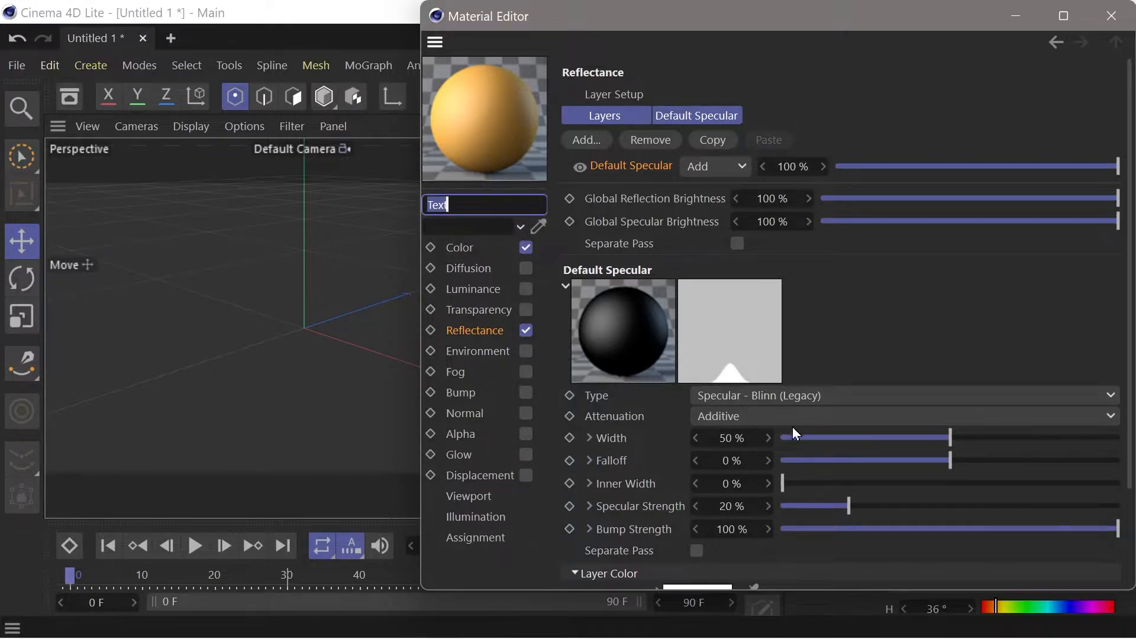
pyautogui.click(464, 247)
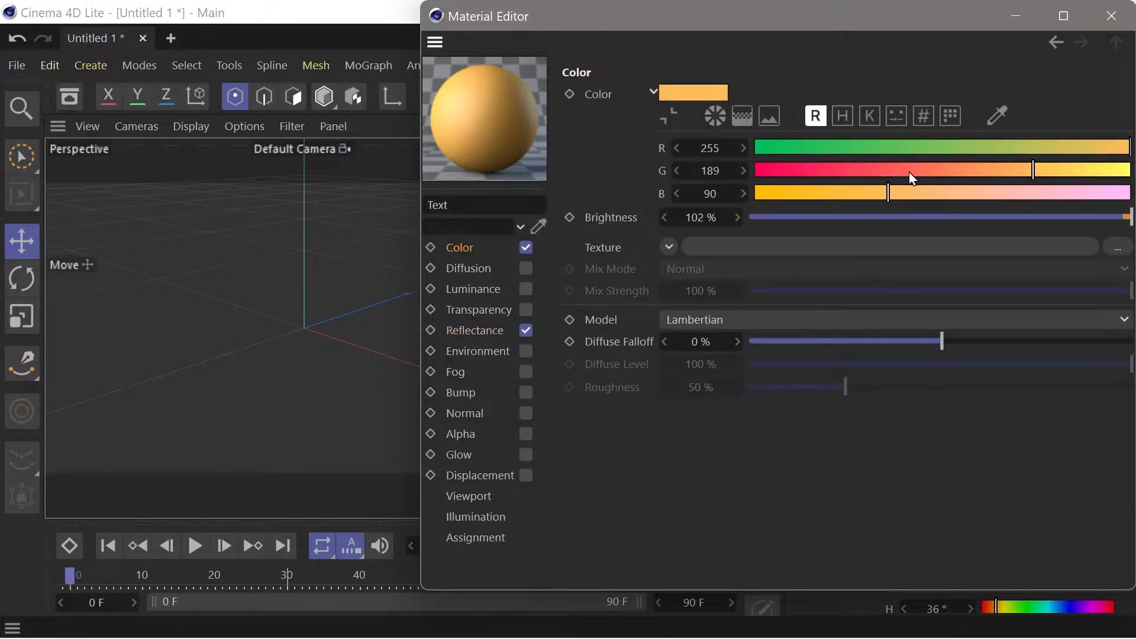
pyautogui.moveTo(782, 27); pyautogui.dragTo(706, 40)
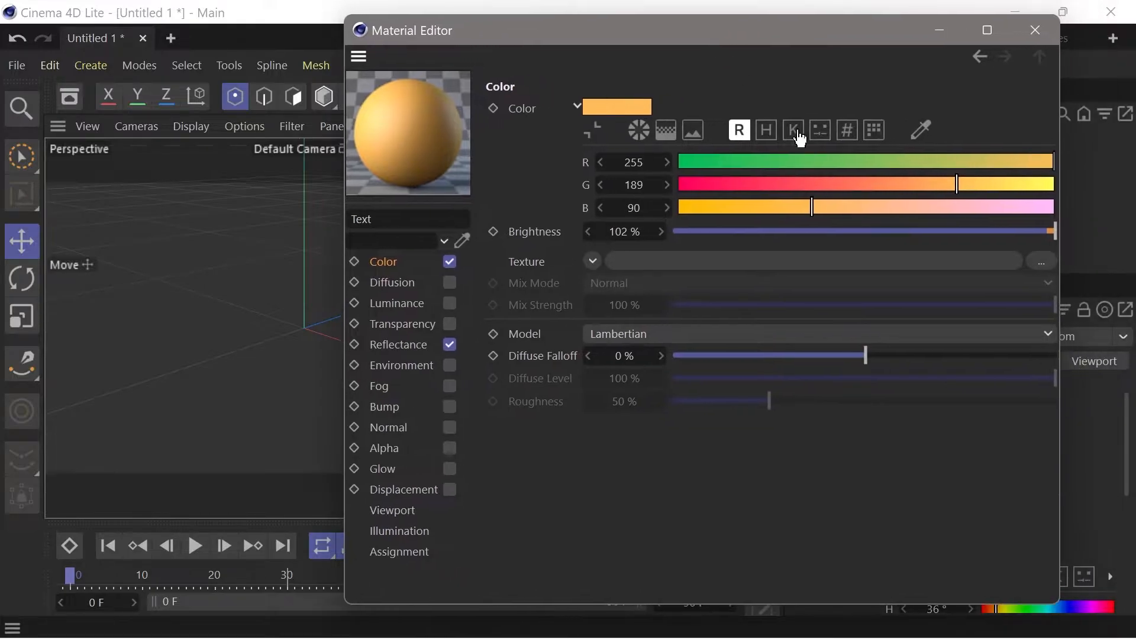
pyautogui.click(767, 131)
pyautogui.click(794, 131)
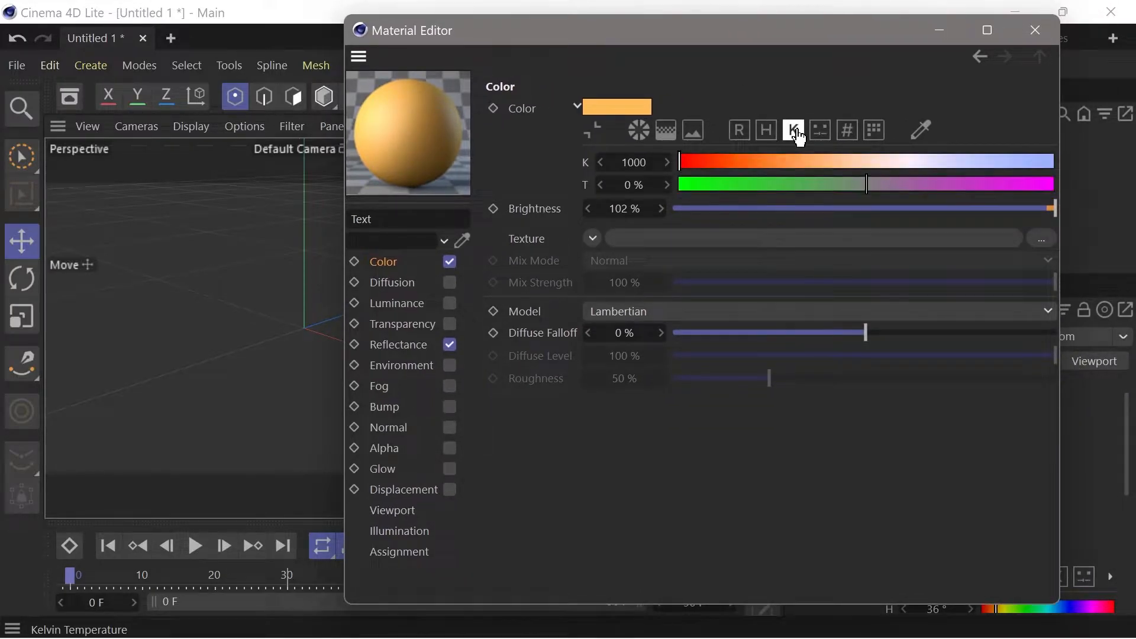
pyautogui.click(767, 132)
pyautogui.click(739, 131)
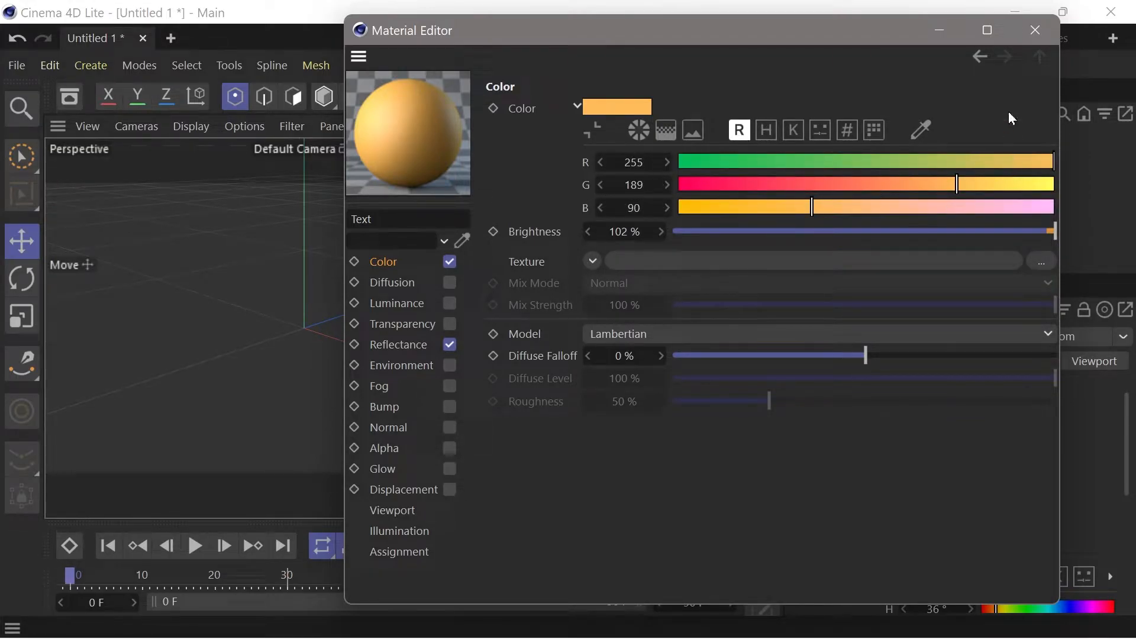
pyautogui.click(1035, 29)
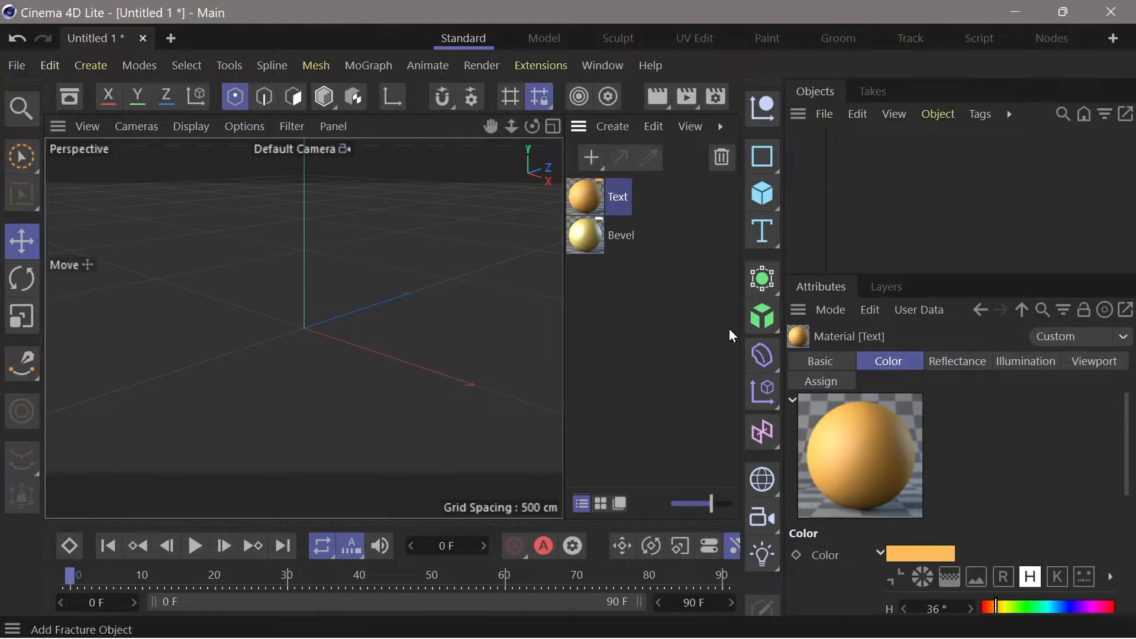
# Create a text spline and nest it under a new Extrude generator to make 3D text
pyautogui.click(763, 237)
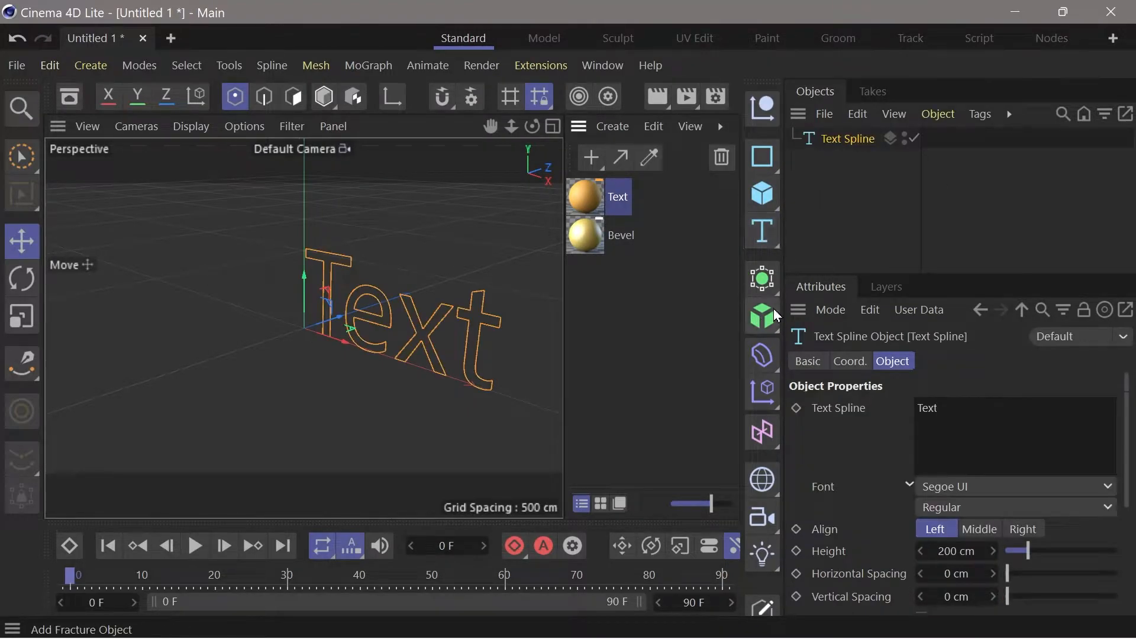
pyautogui.click(770, 285)
pyautogui.click(828, 345)
pyautogui.moveTo(844, 157); pyautogui.dragTo(844, 139)
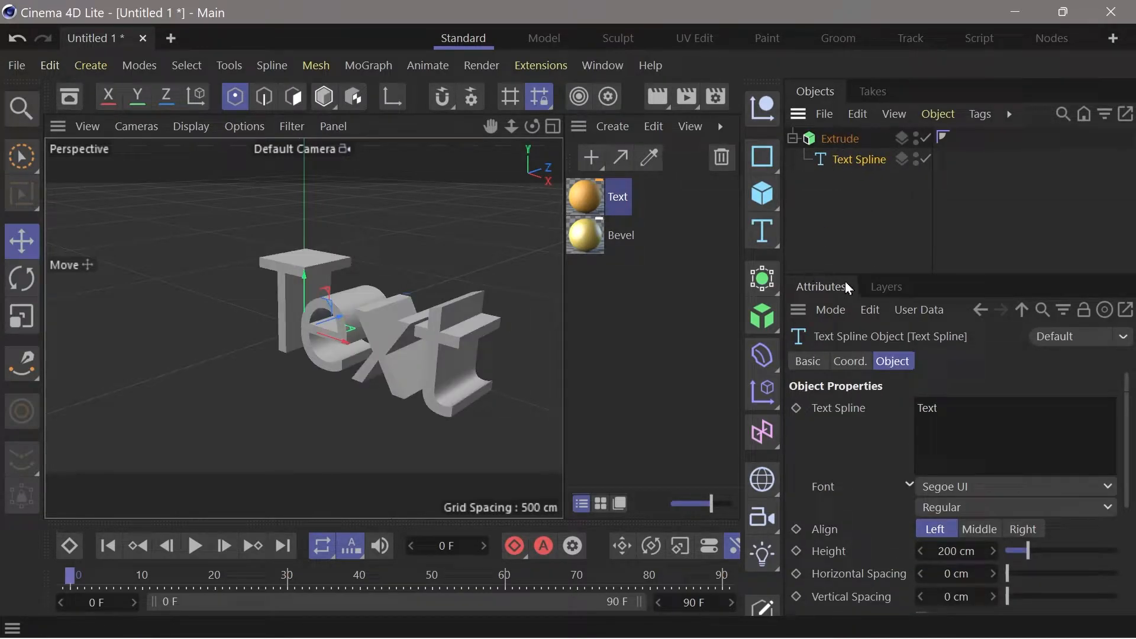
# Set the bevel size on the Extrude object's caps to 15.14 cm
pyautogui.click(852, 142)
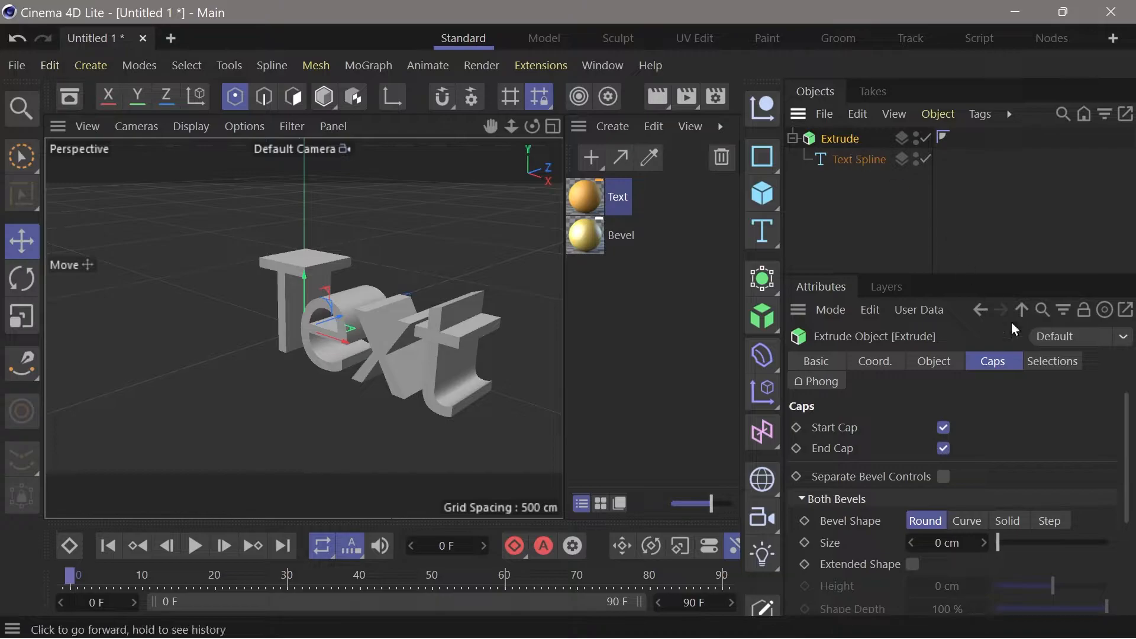
pyautogui.scroll(-2, 997, 484)
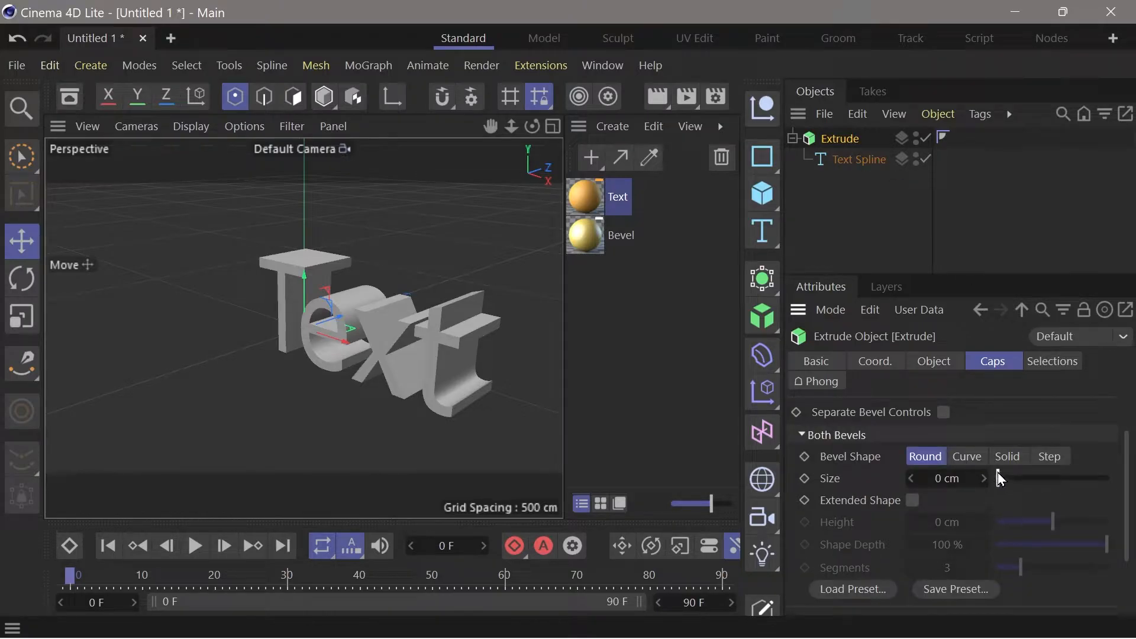
pyautogui.moveTo(999, 475); pyautogui.dragTo(1015, 478)
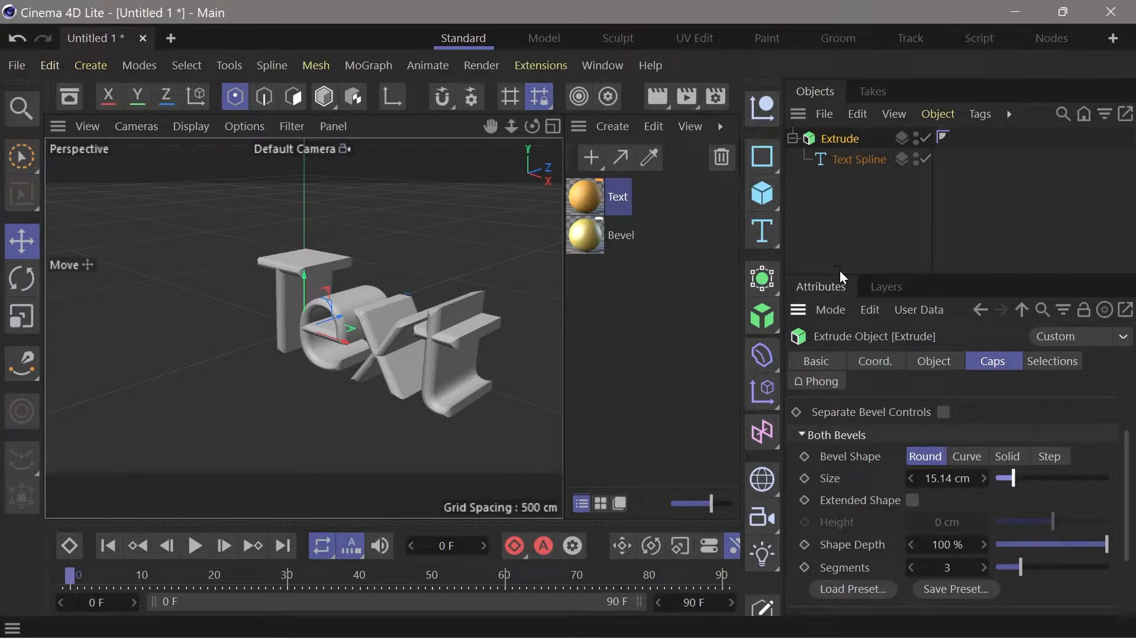
# Apply the Text material and the Bevel material to the Extrude object, with Bevel as the second tag
pyautogui.rightClick(835, 142)
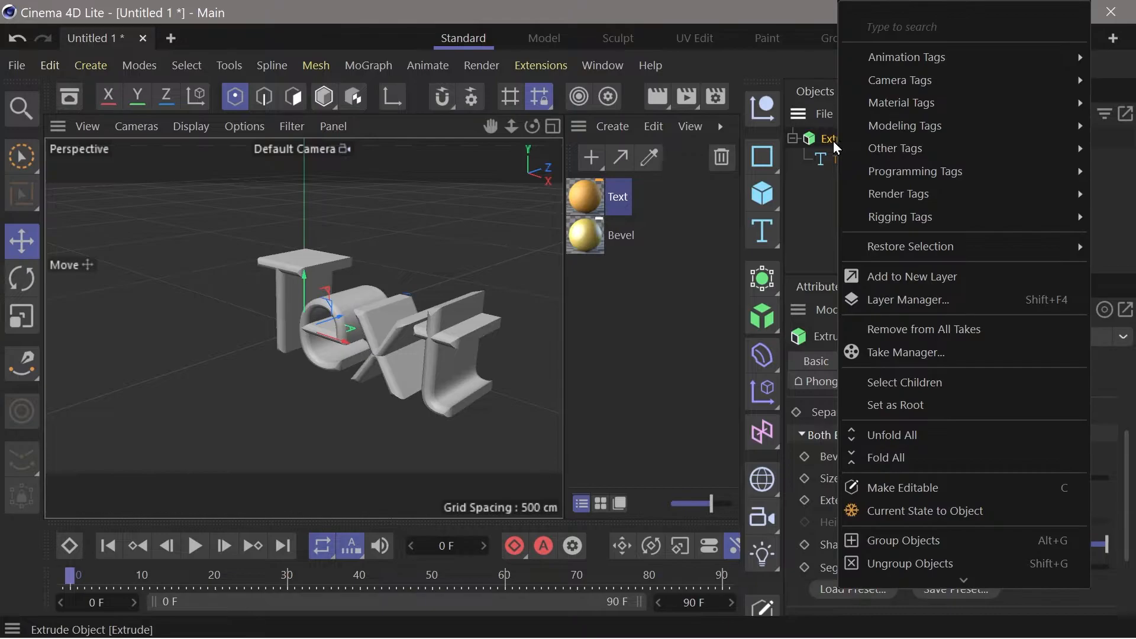
pyautogui.click(834, 142)
pyautogui.click(671, 274)
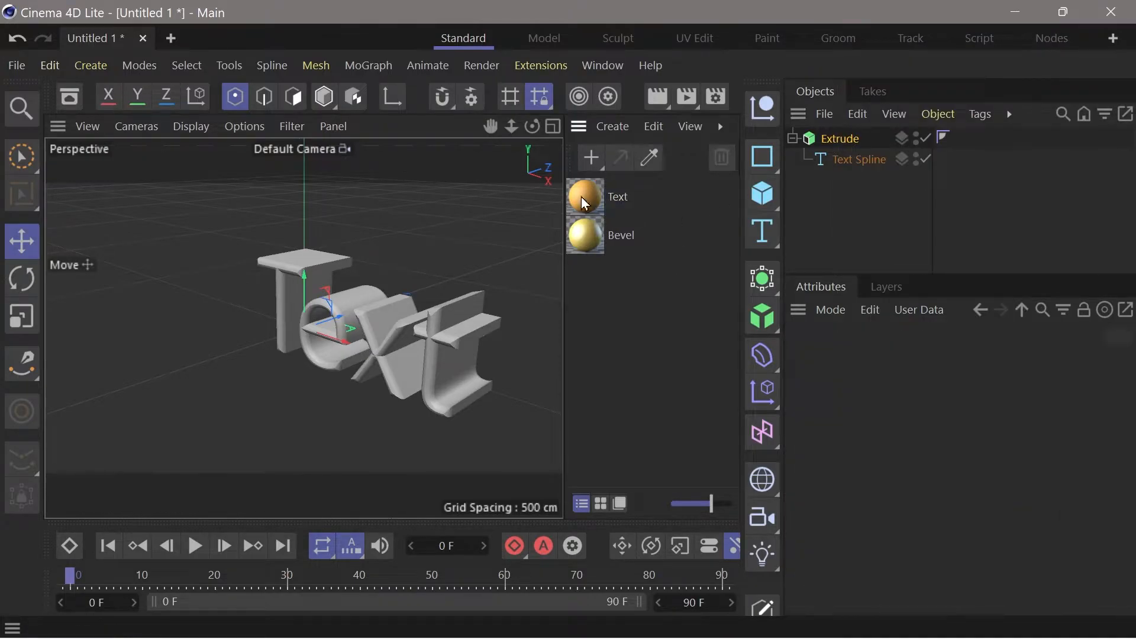
pyautogui.rightClick(581, 197)
pyautogui.click(586, 194)
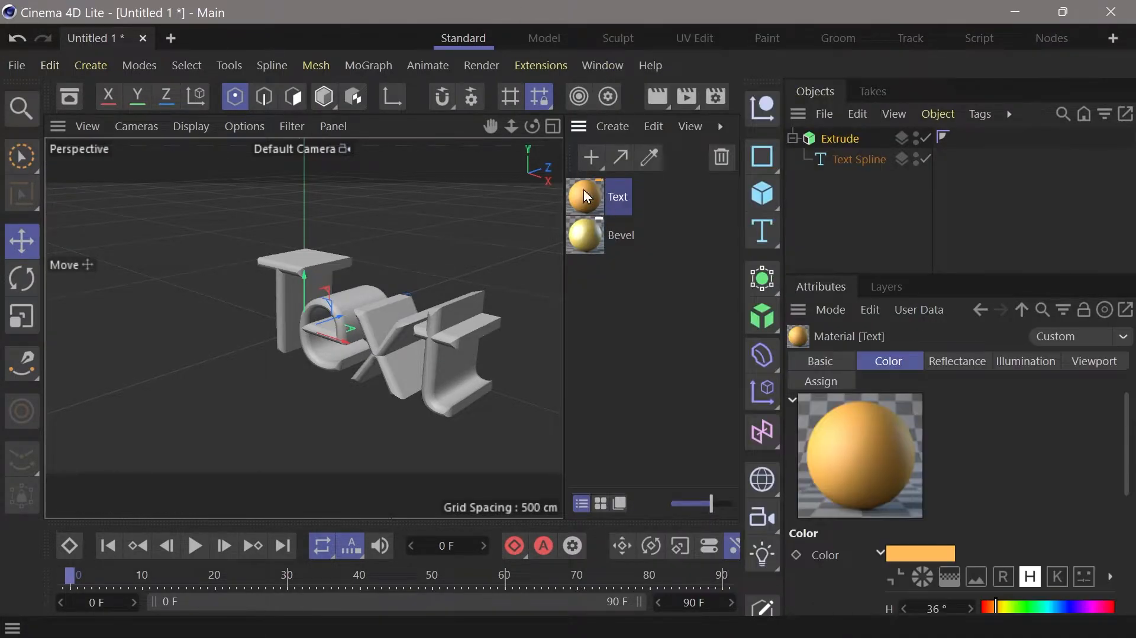
pyautogui.moveTo(585, 197); pyautogui.dragTo(849, 148)
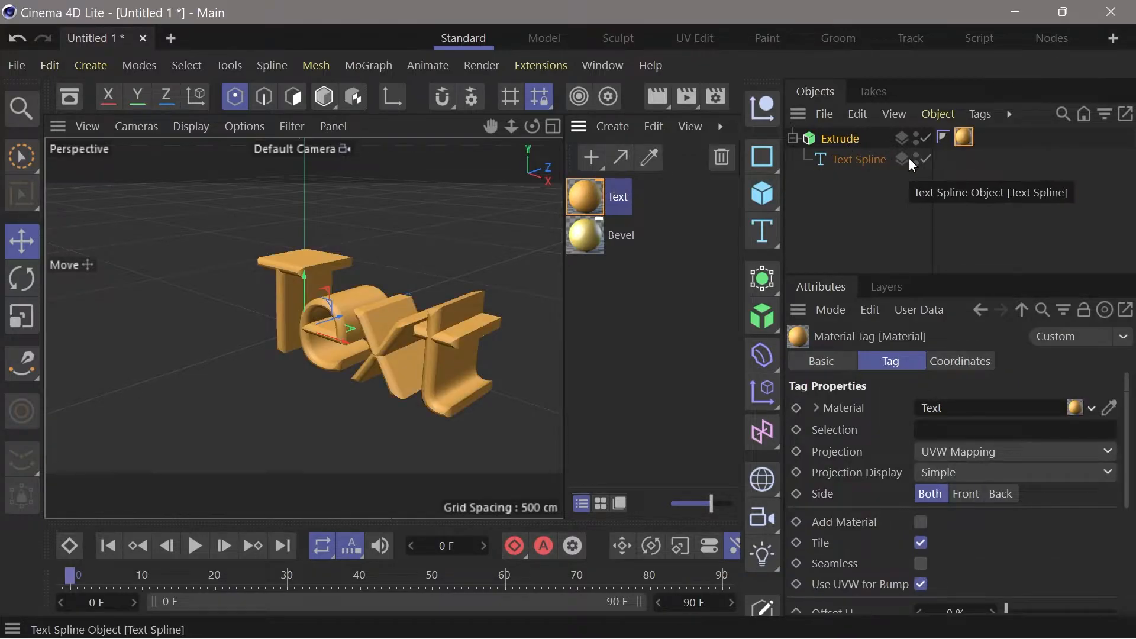
pyautogui.click(584, 246)
pyautogui.moveTo(583, 246); pyautogui.dragTo(837, 141)
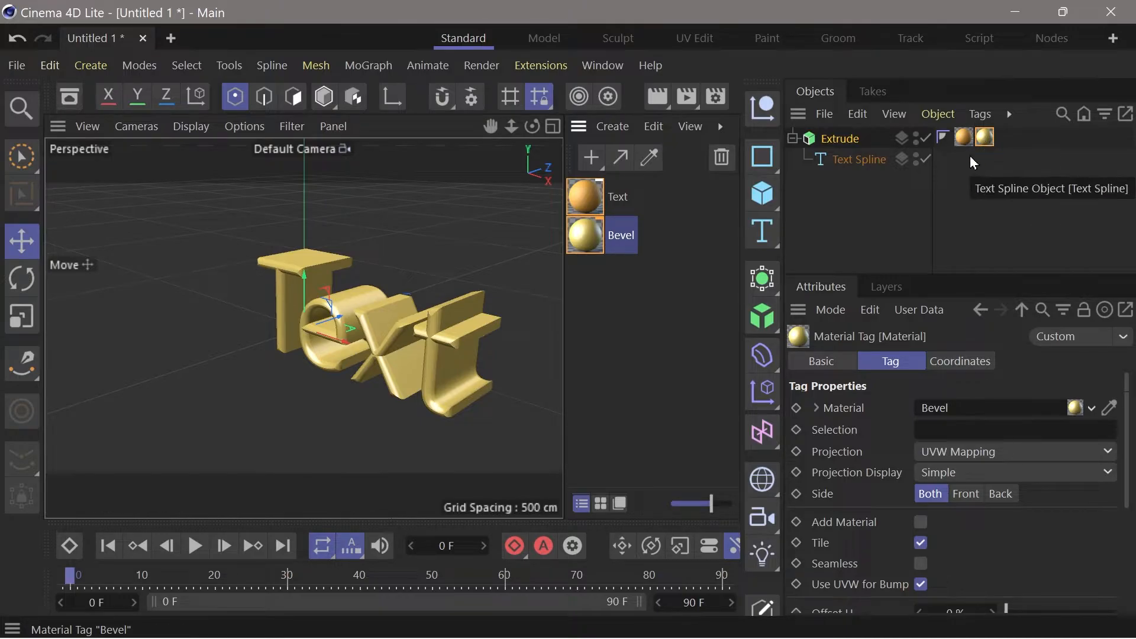
# Look up the Extrude's polygon selection names and restrict its Bevel material tag to selection R2
pyautogui.click(831, 137)
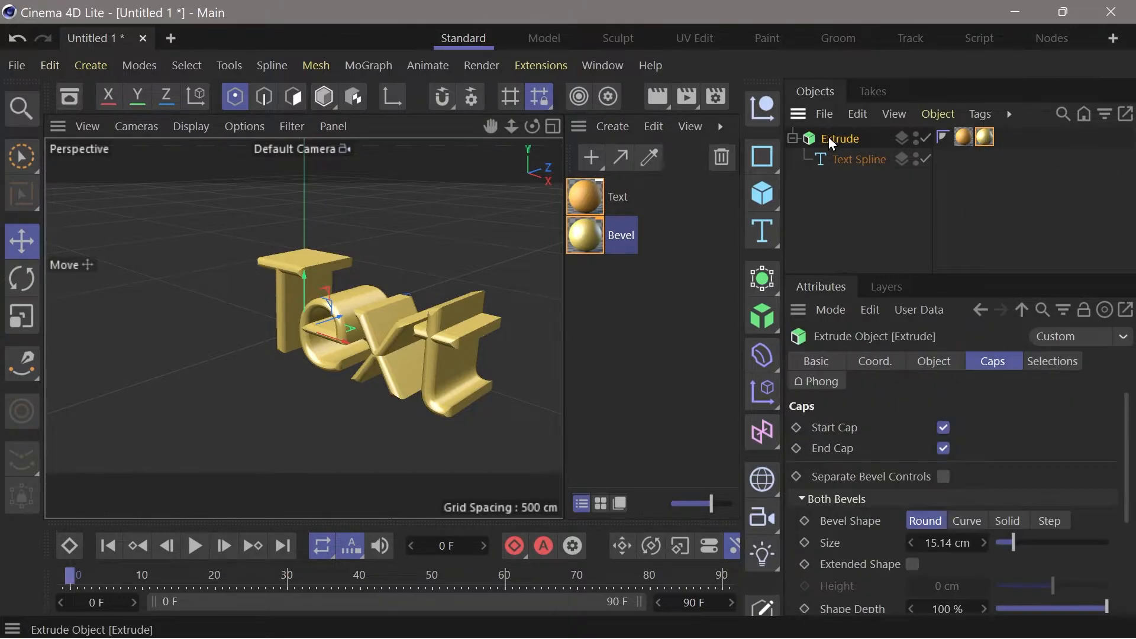
pyautogui.click(1052, 367)
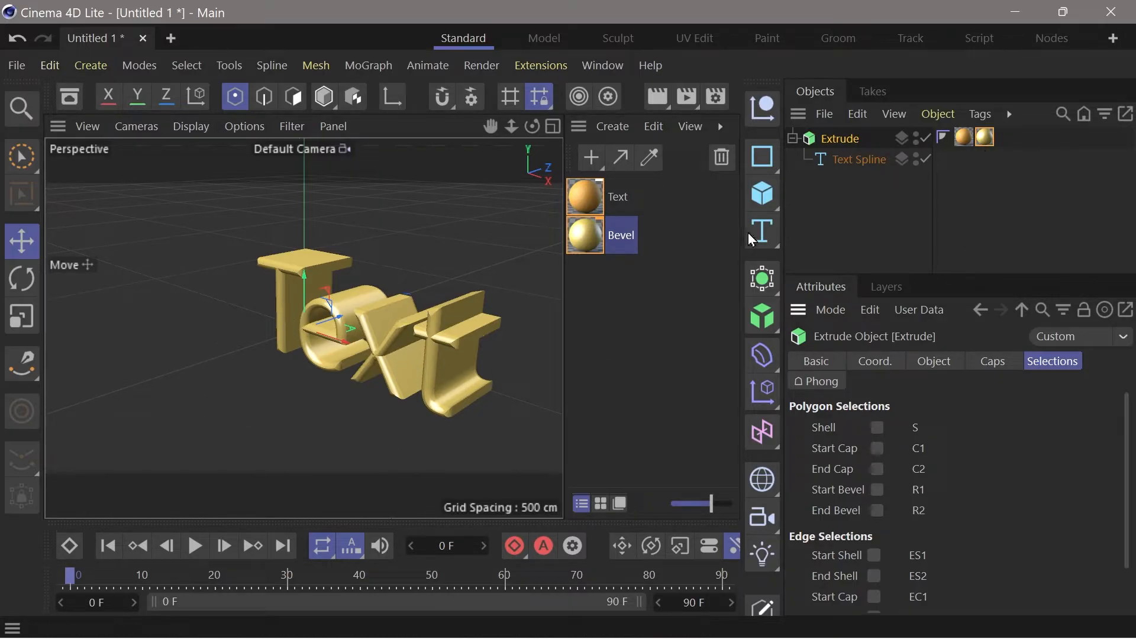
pyautogui.rightClick(987, 140)
pyautogui.press('Escape')
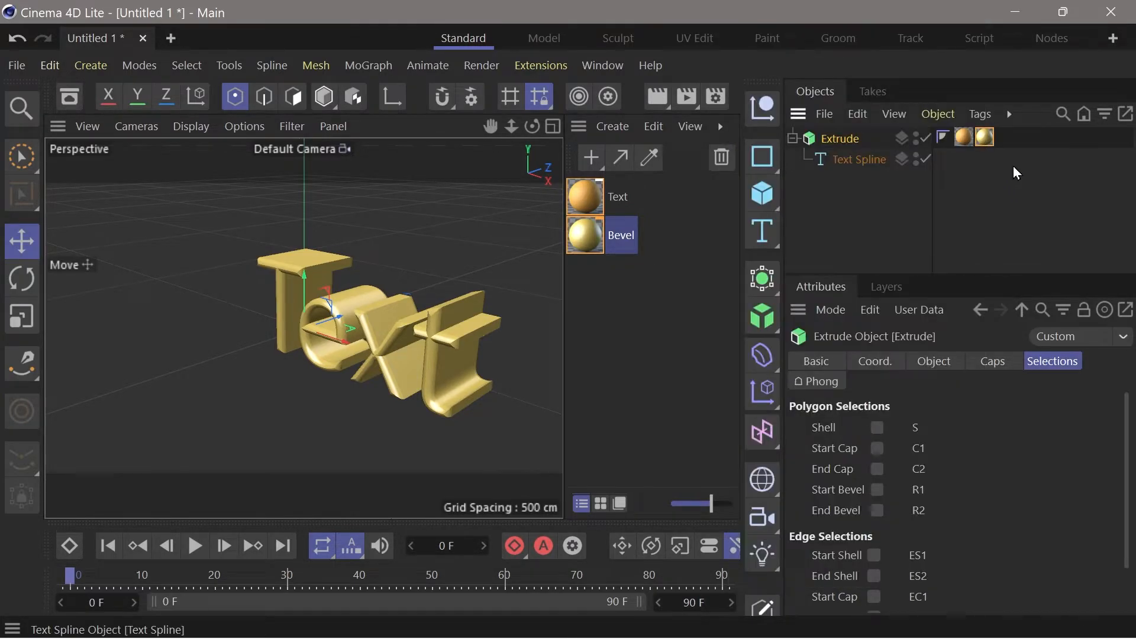
pyautogui.click(986, 137)
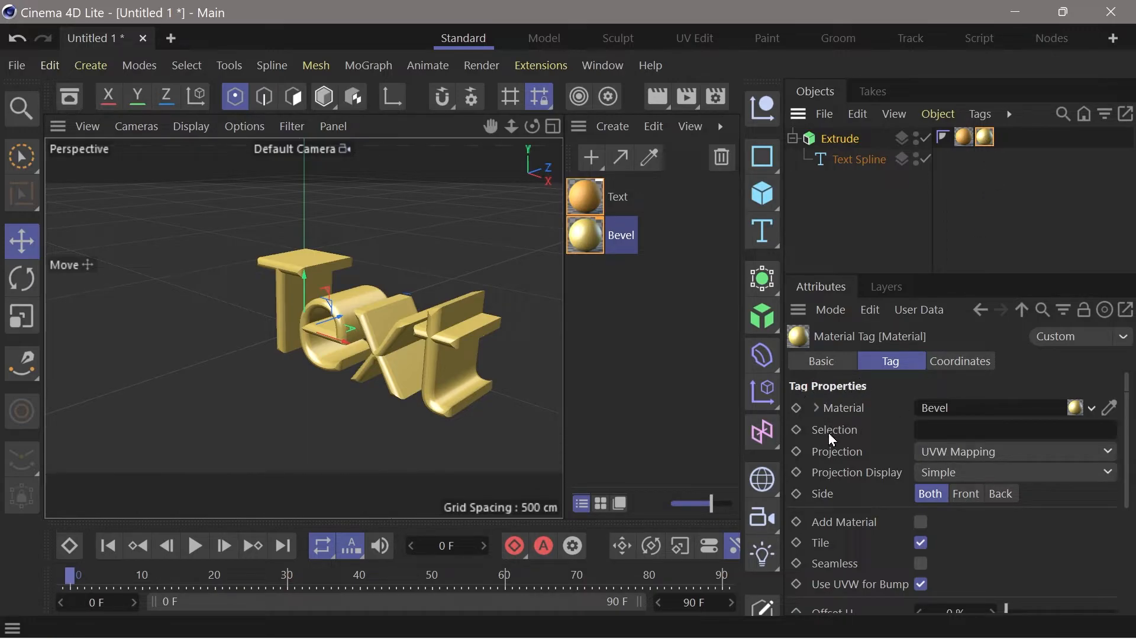
pyautogui.click(957, 431)
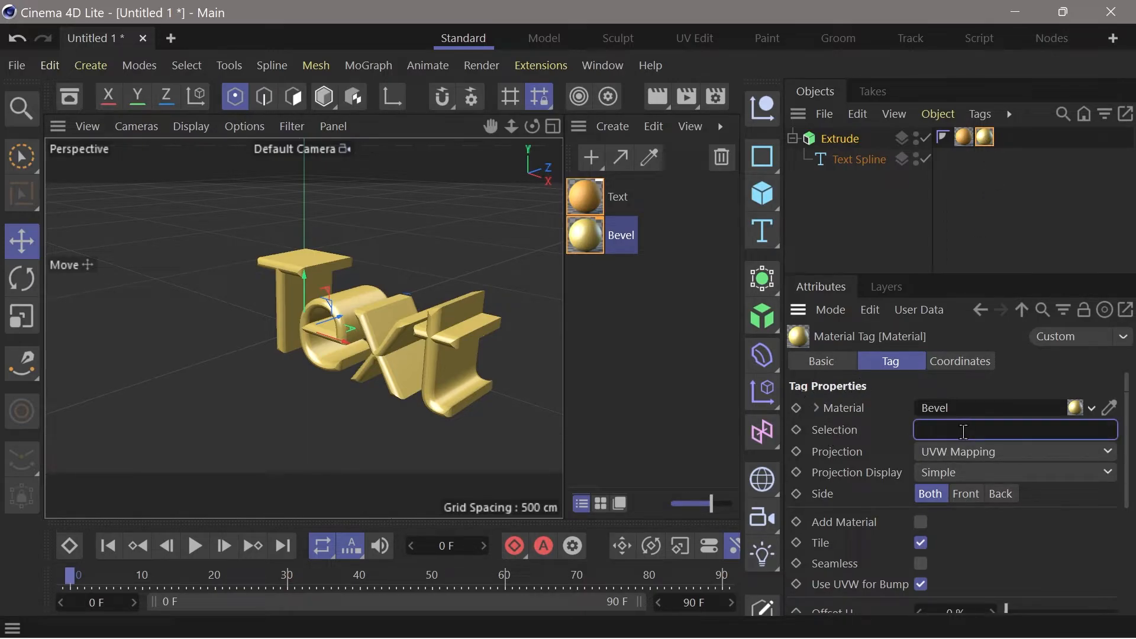
pyautogui.write('R2')
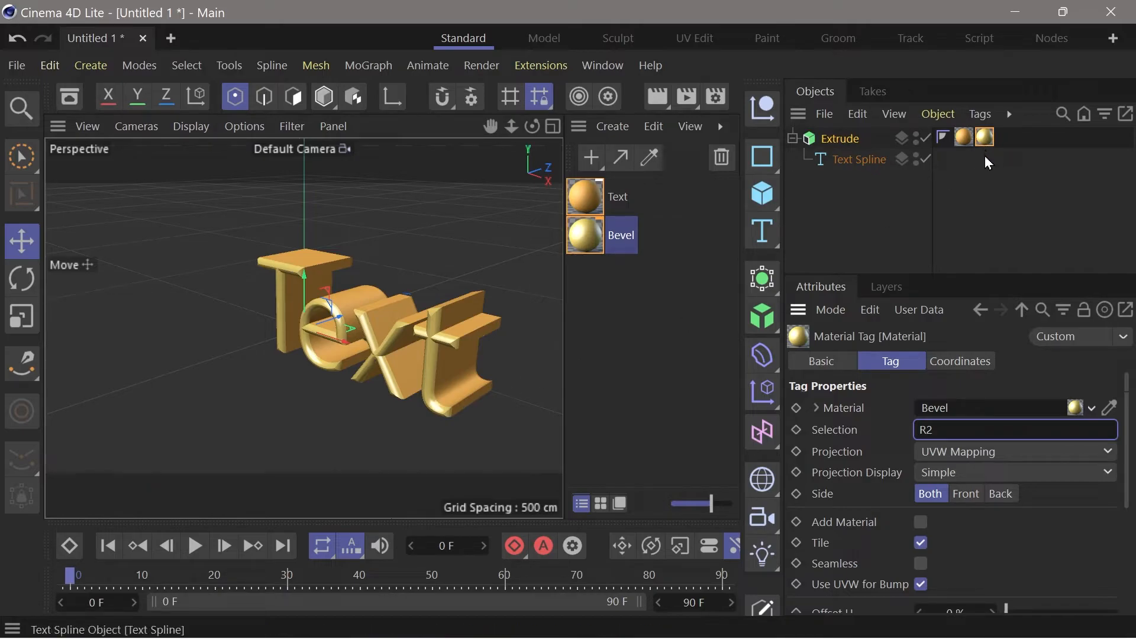
# Duplicate the Bevel material tag on the Extrude object and open the copy's Selection value for editing
pyautogui.moveTo(985, 137); pyautogui.dragTo(1004, 145)
pyautogui.click(945, 431)
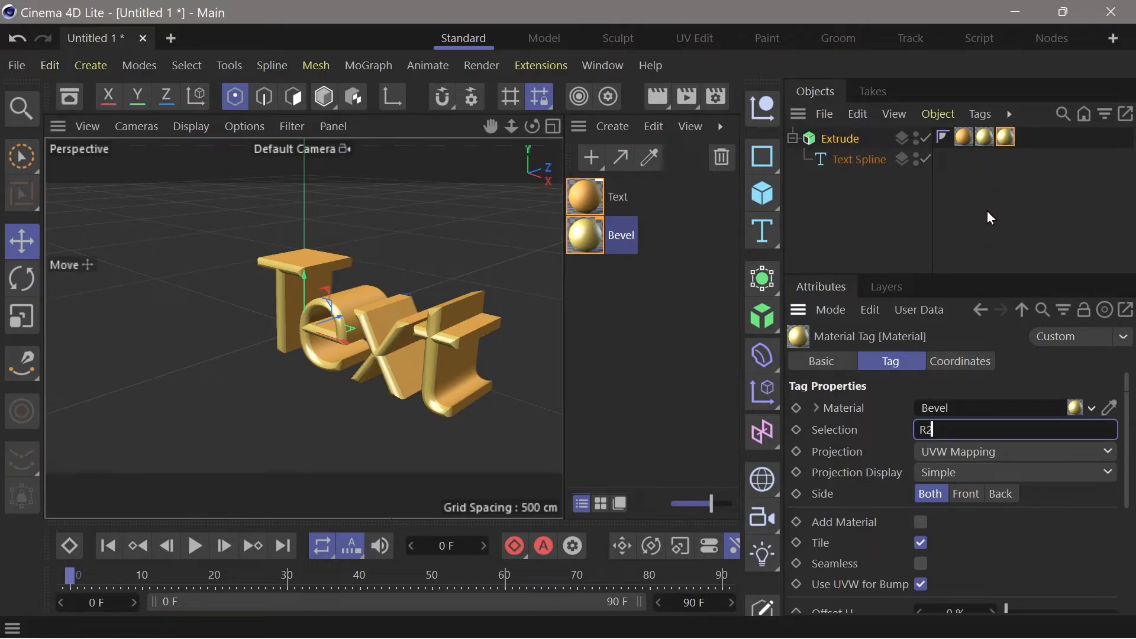
# Create a new material and load an image from the Backgrounds folder as its Color texture, copying the image to the project location
pyautogui.click(591, 157)
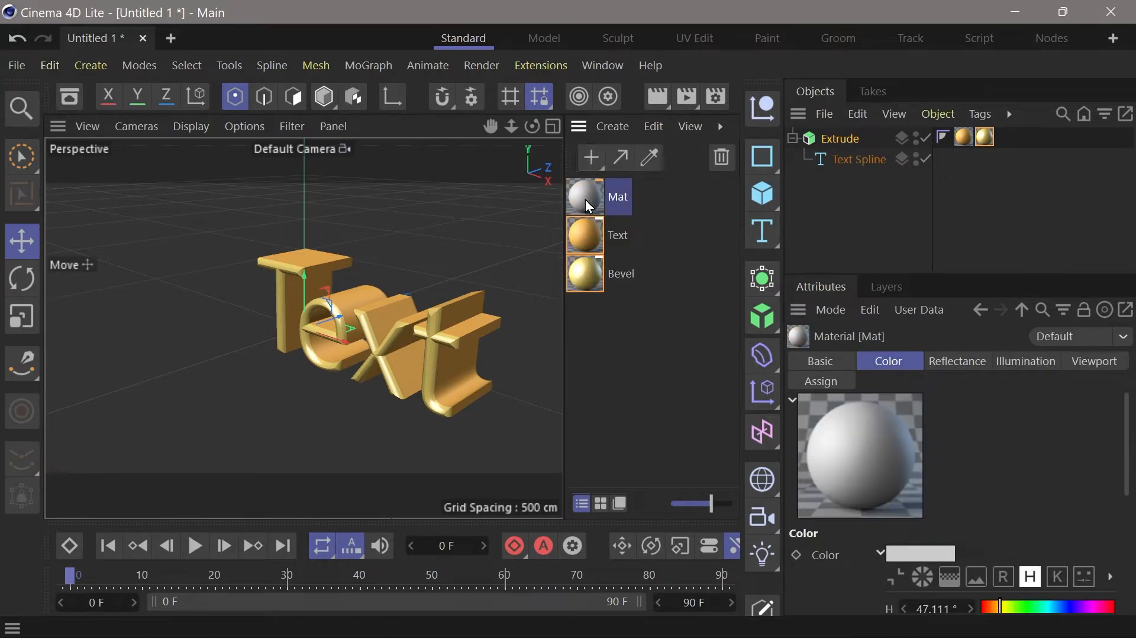
pyautogui.doubleClick(585, 199)
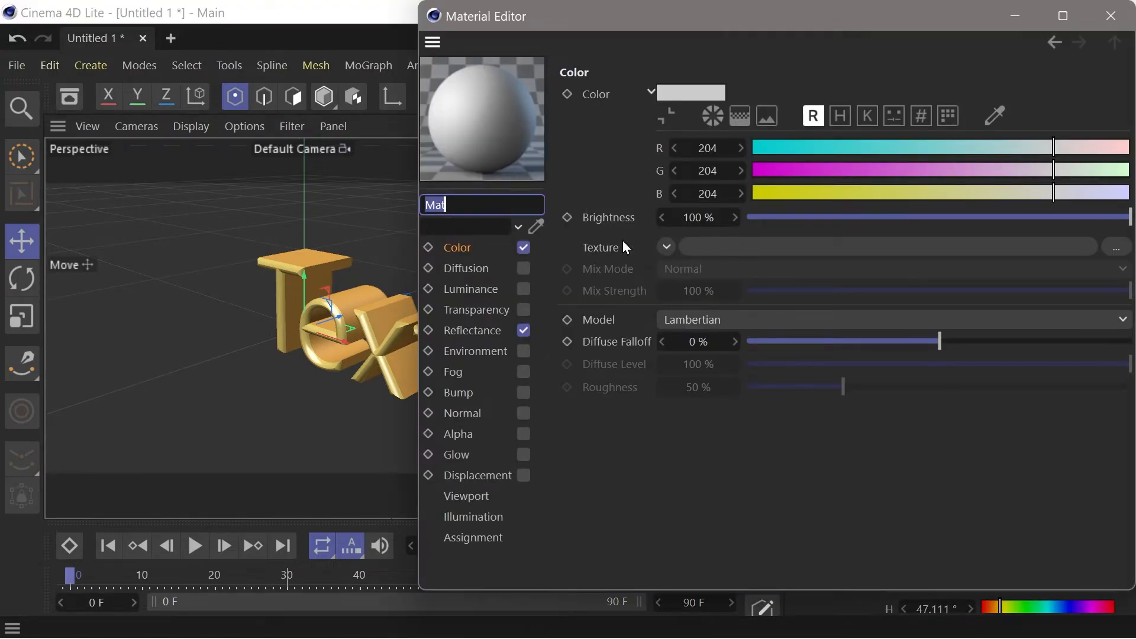
pyautogui.click(746, 252)
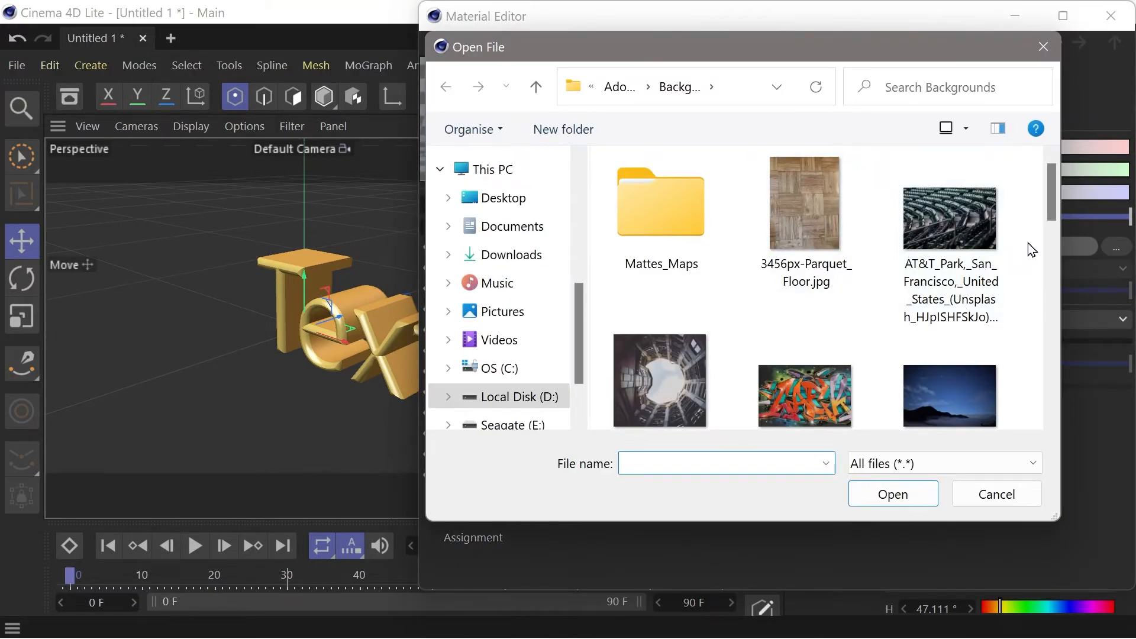
pyautogui.moveTo(1053, 206); pyautogui.dragTo(1044, 312)
pyautogui.doubleClick(987, 325)
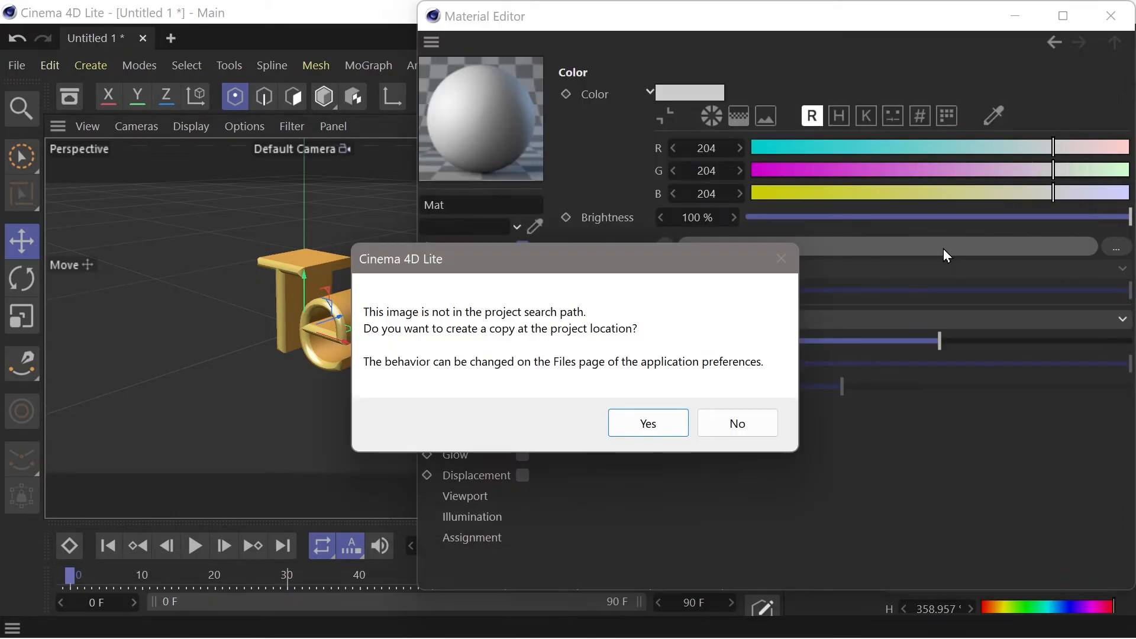
pyautogui.click(647, 422)
# Apply the image-textured Mat material to the Extrude object as the last tag and restrict it to selection R2
pyautogui.moveTo(573, 186); pyautogui.dragTo(837, 143)
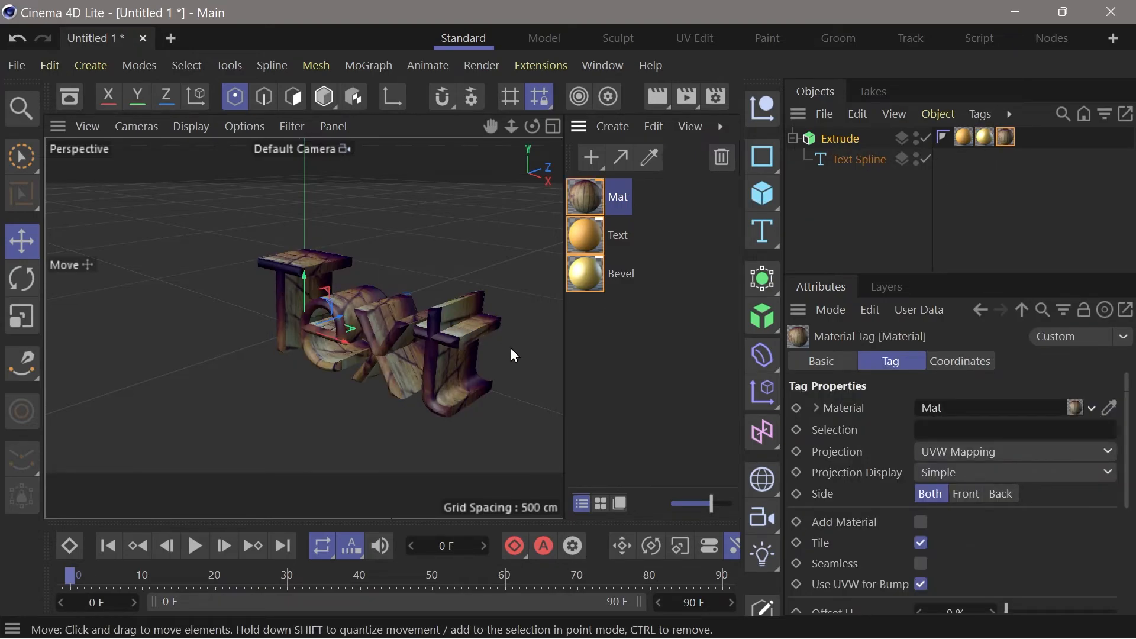
pyautogui.click(944, 431)
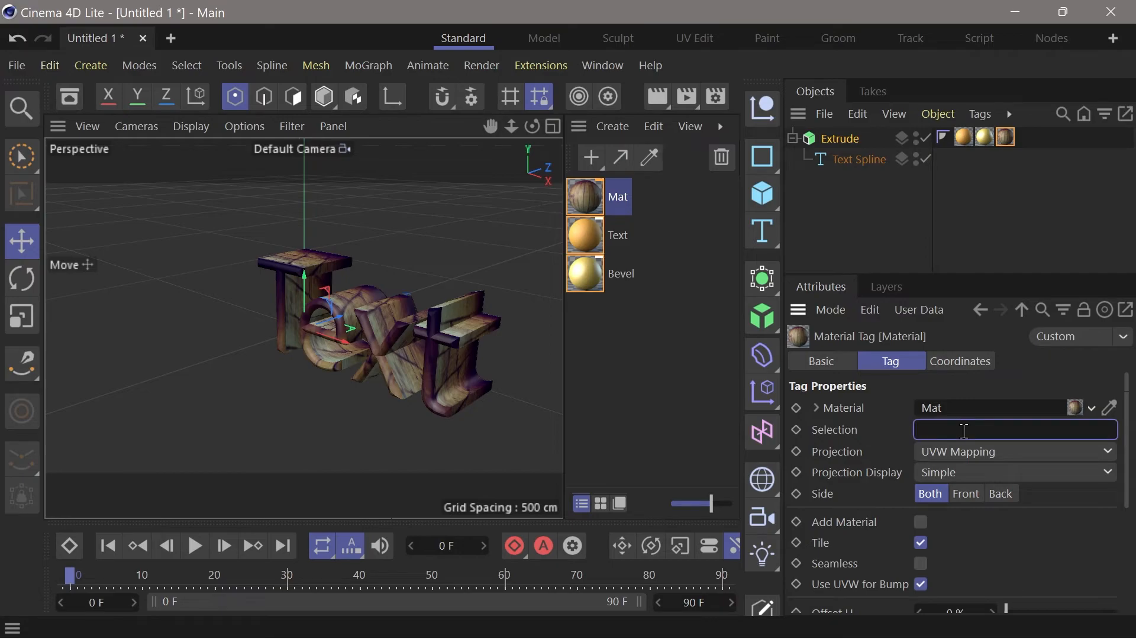
pyautogui.write('R2')
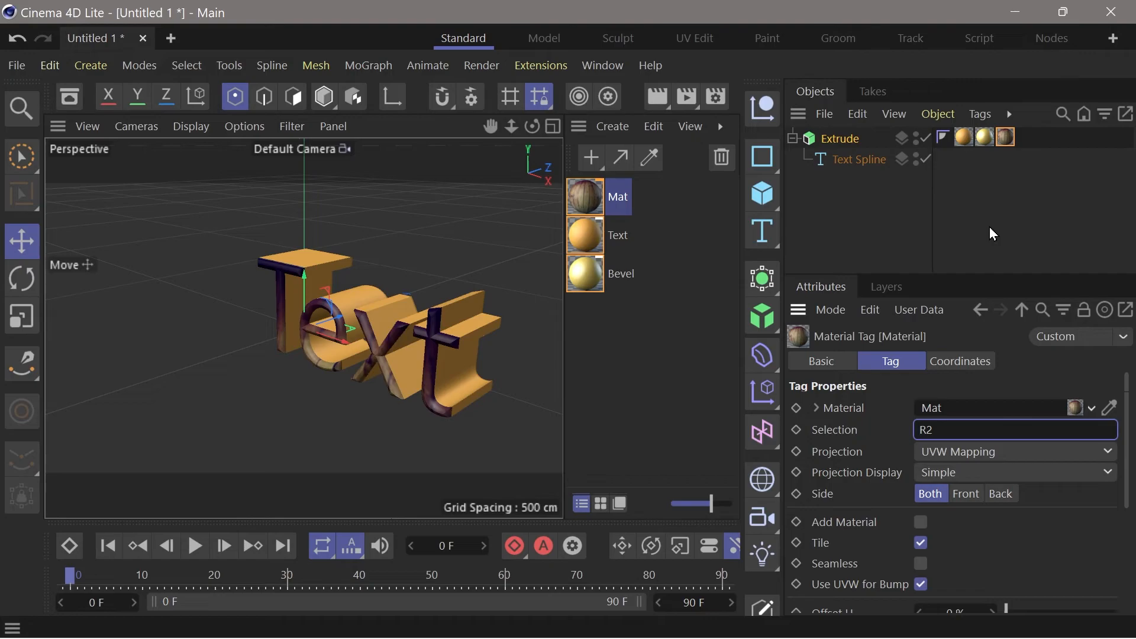
pyautogui.click(986, 139)
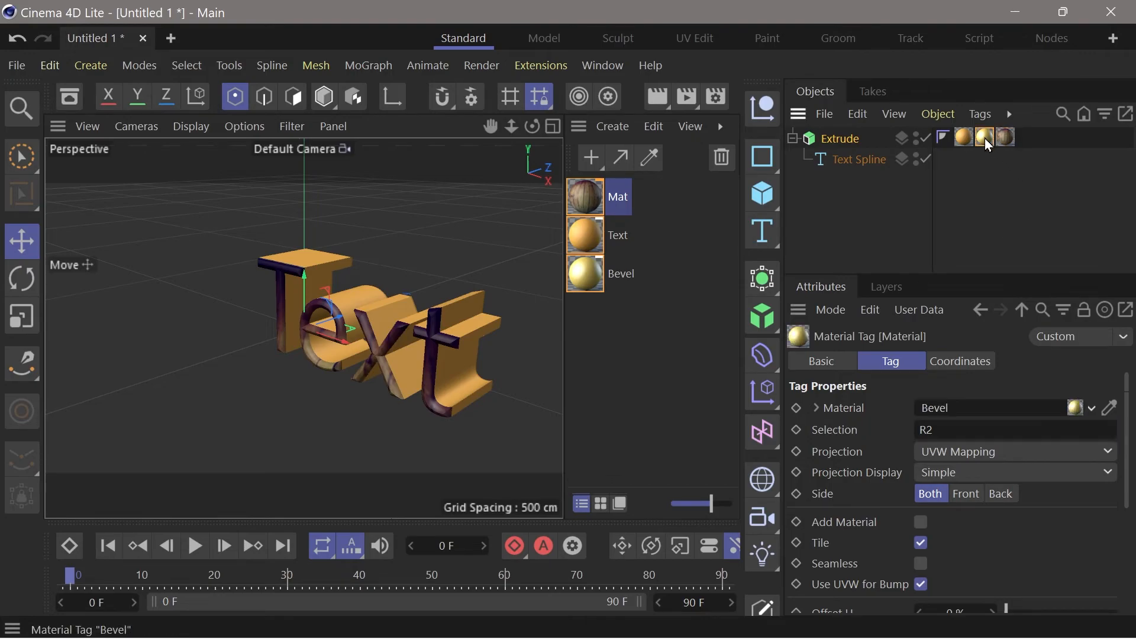
pyautogui.click(1008, 137)
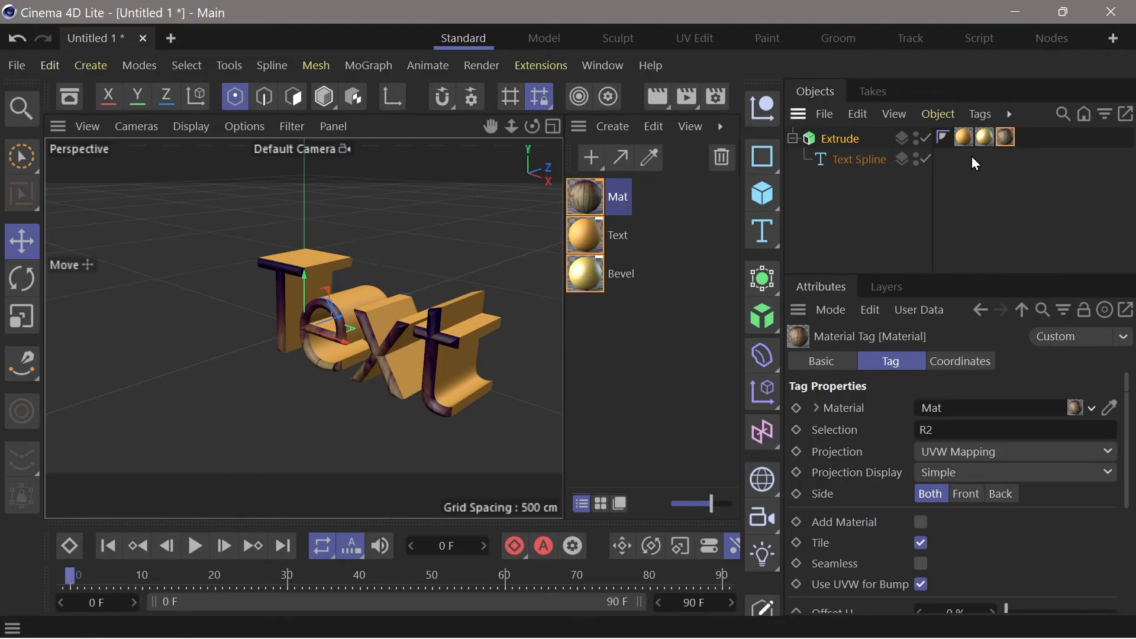